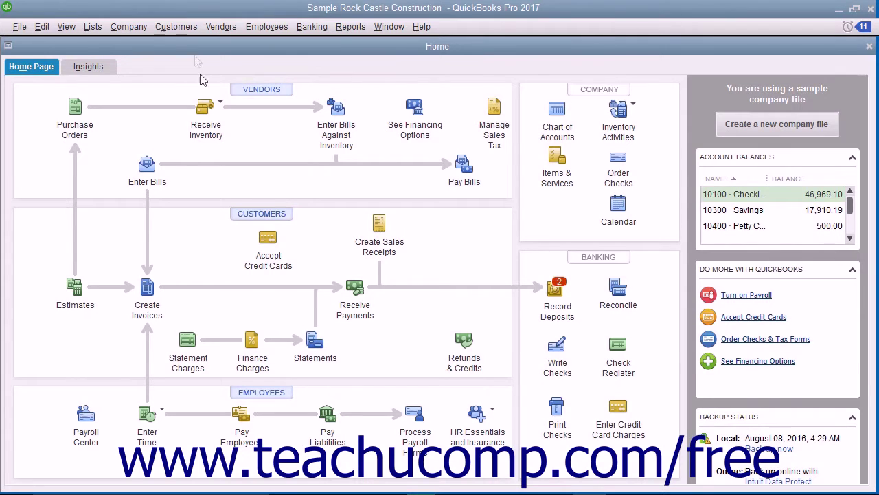
# Open the Income Tracker from the Customers menu, browse the list, and filter to the six open estimates
pyautogui.click(182, 28)
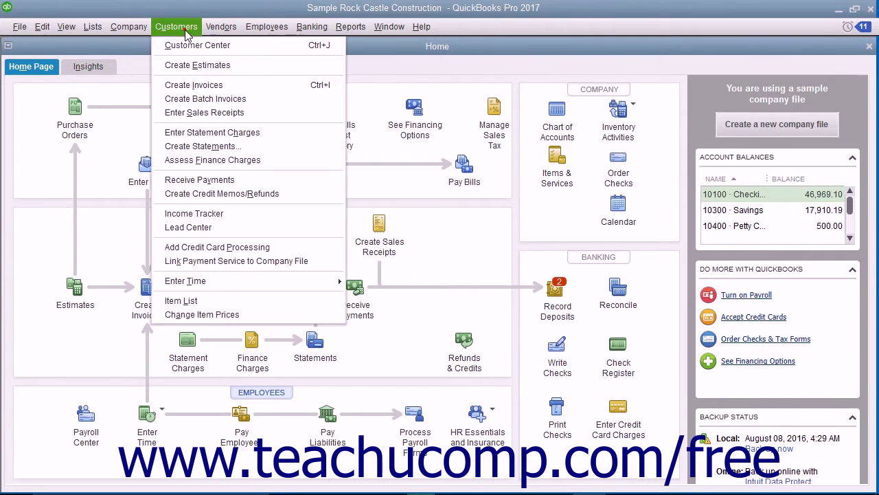
pyautogui.click(203, 214)
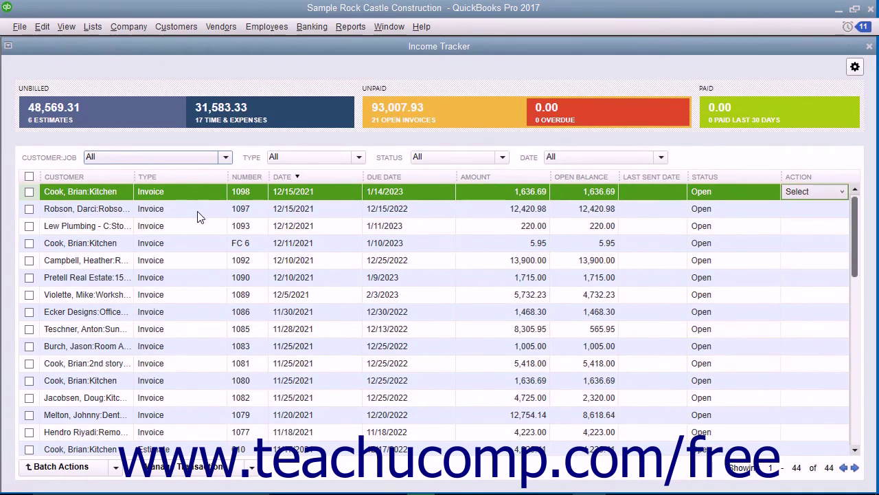
pyautogui.scroll(-3, 258, 308)
pyautogui.scroll(-2, 259, 310)
pyautogui.scroll(5, 258, 311)
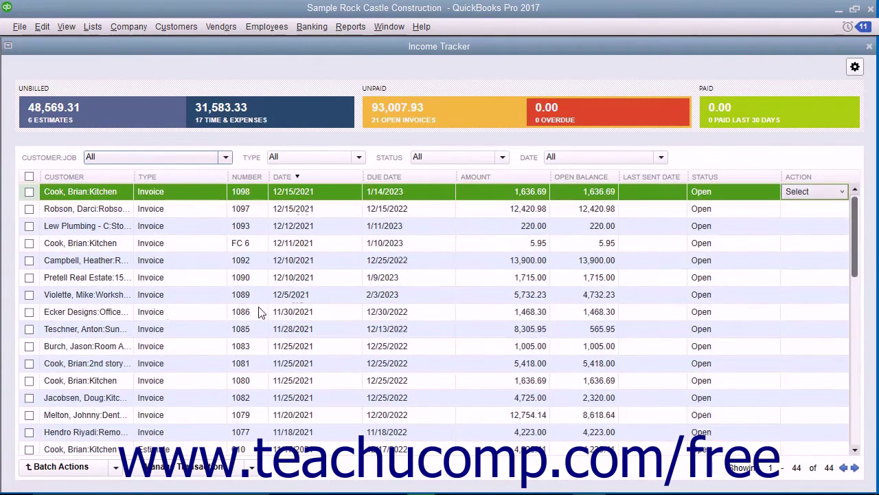
pyautogui.click(115, 117)
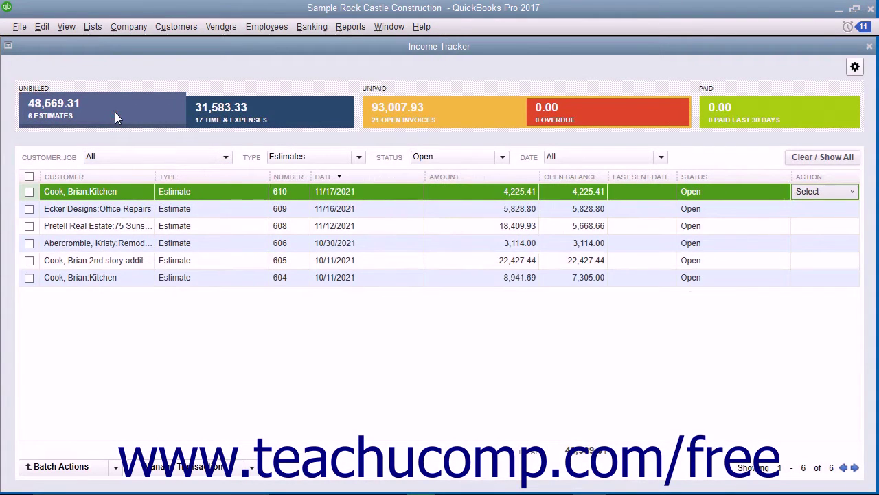
# Switch between the Open Invoices and Paid tiles, ending on the 21 open invoices
pyautogui.click(408, 118)
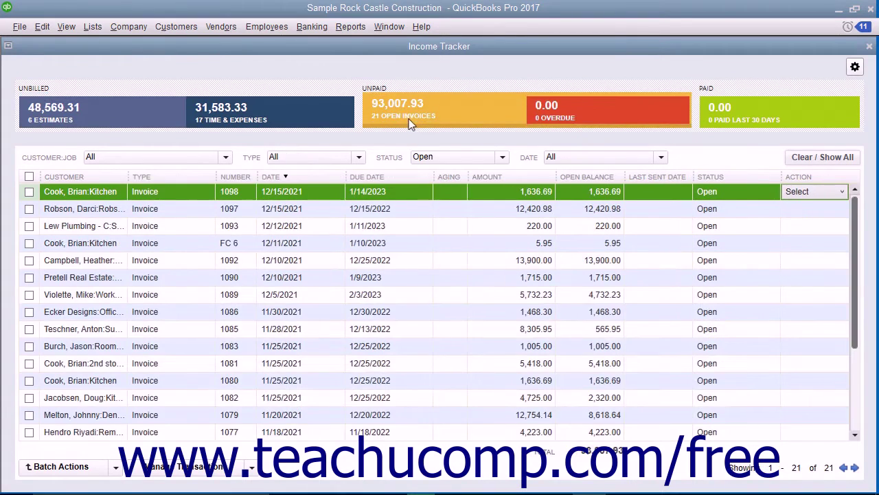
pyautogui.click(757, 107)
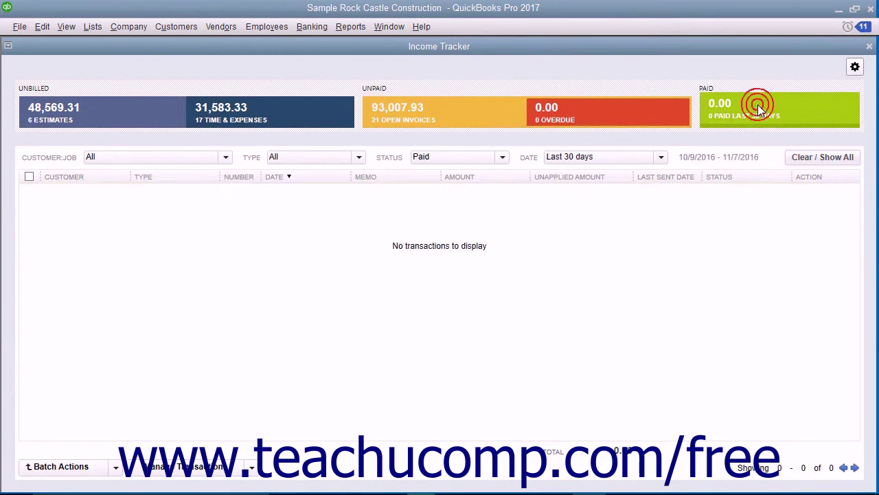
pyautogui.click(452, 121)
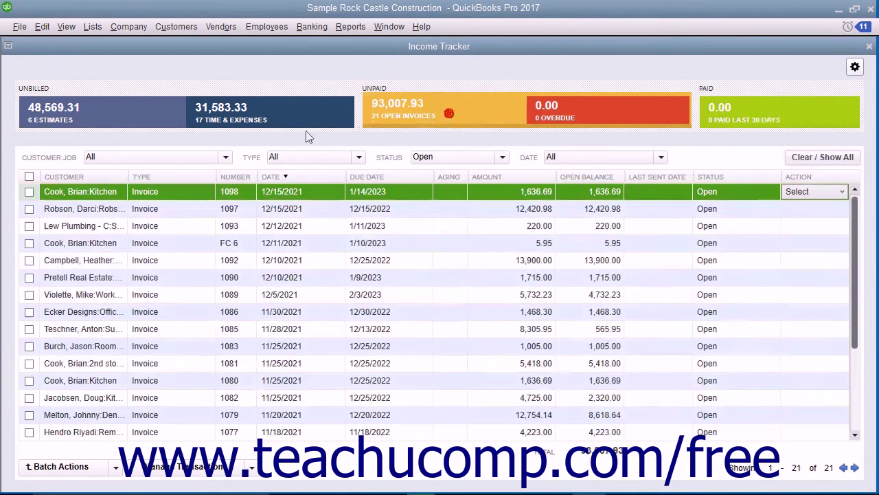
pyautogui.click(224, 158)
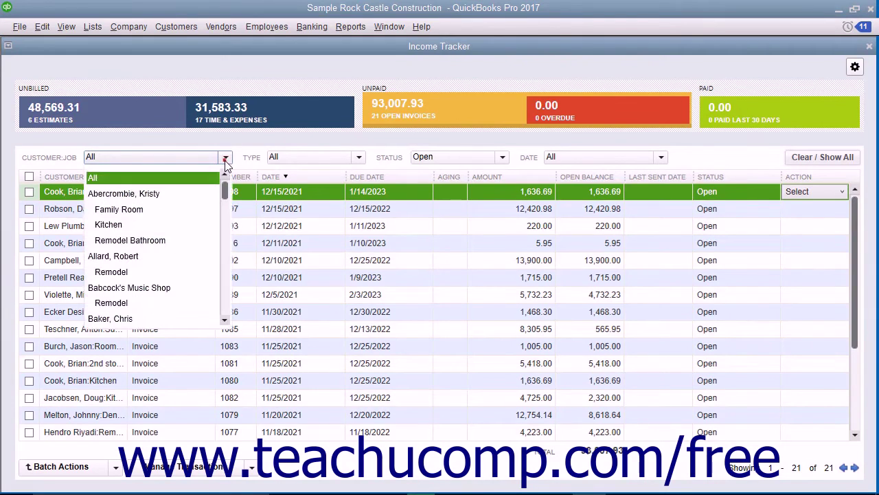
pyautogui.click(148, 257)
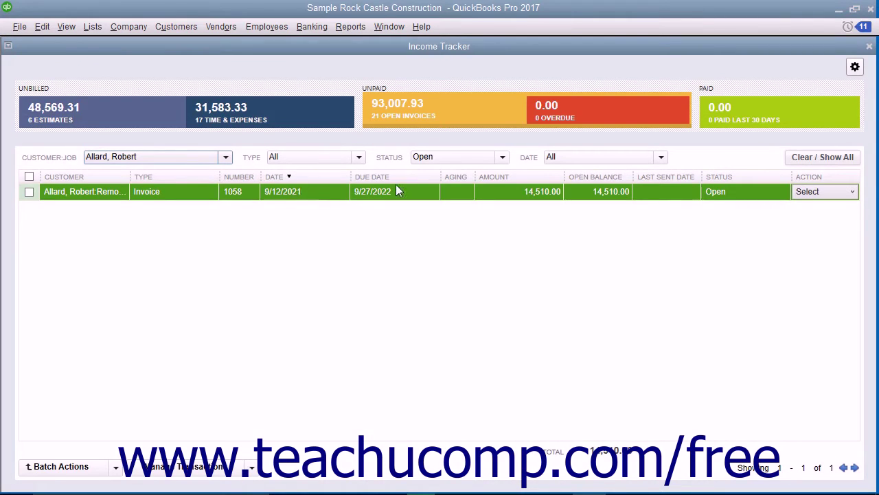
pyautogui.click(809, 164)
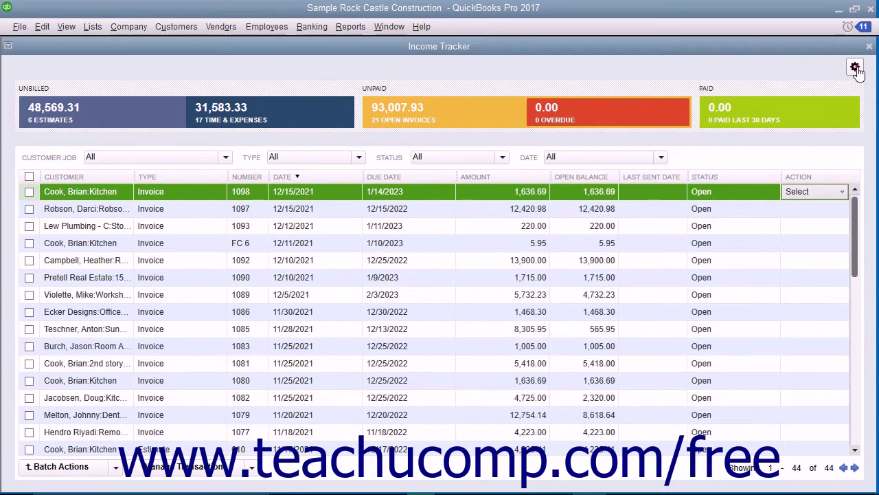
pyautogui.click(855, 67)
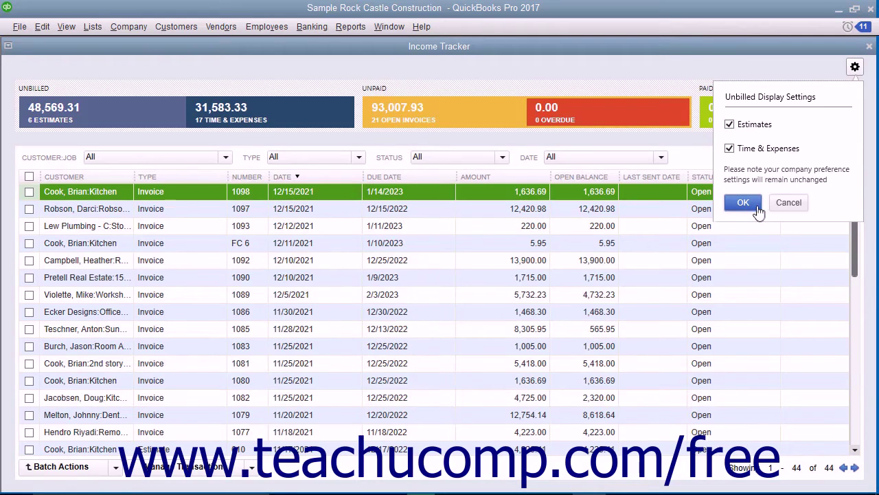
pyautogui.click(789, 203)
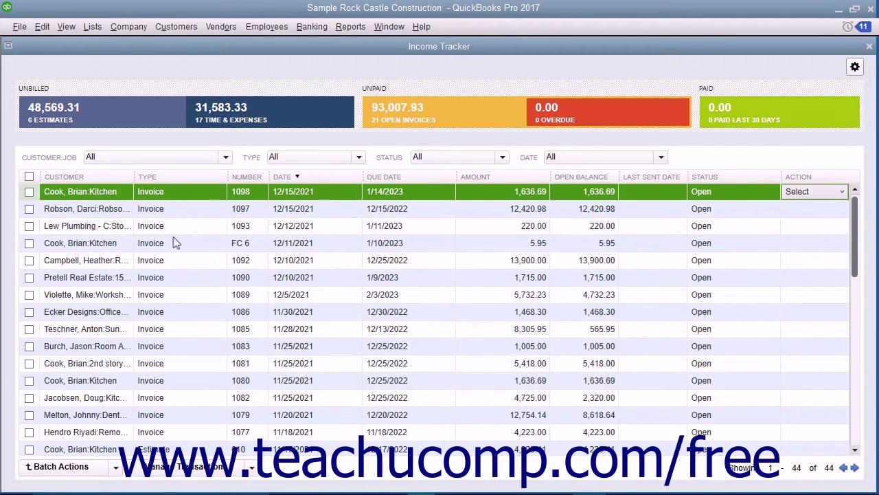
pyautogui.click(827, 195)
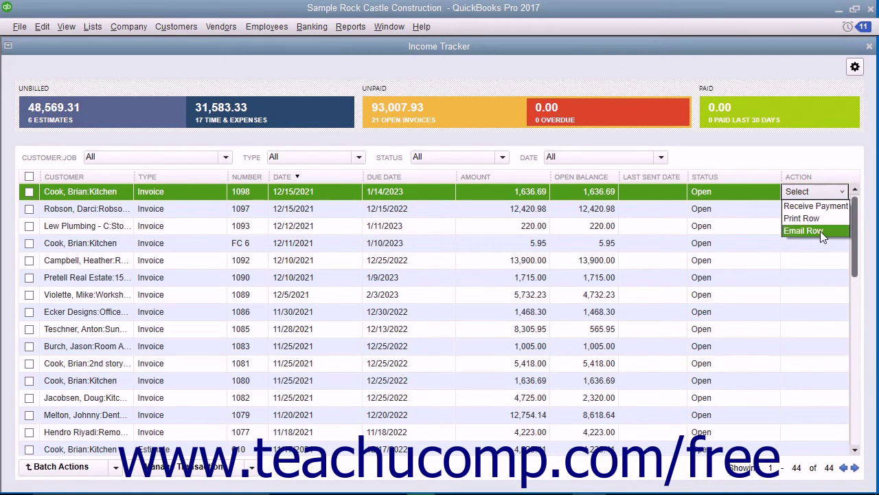
pyautogui.click(822, 191)
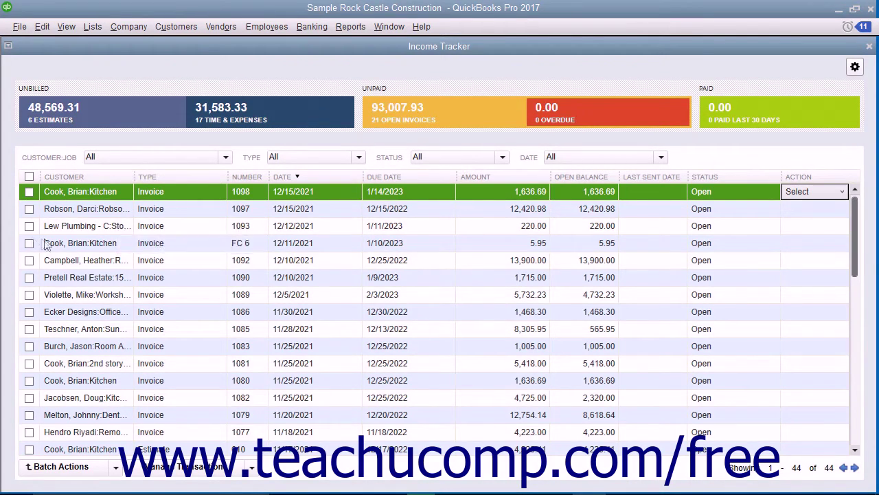
# Check invoices 1098, 1097 and 1093, view the Batch Actions menu, then uncheck 1093
pyautogui.click(29, 192)
pyautogui.click(29, 209)
pyautogui.click(30, 225)
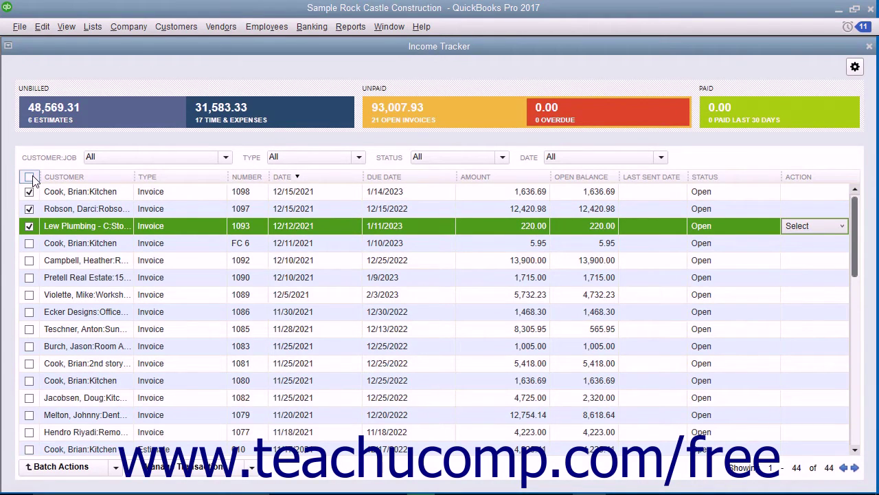
pyautogui.click(115, 469)
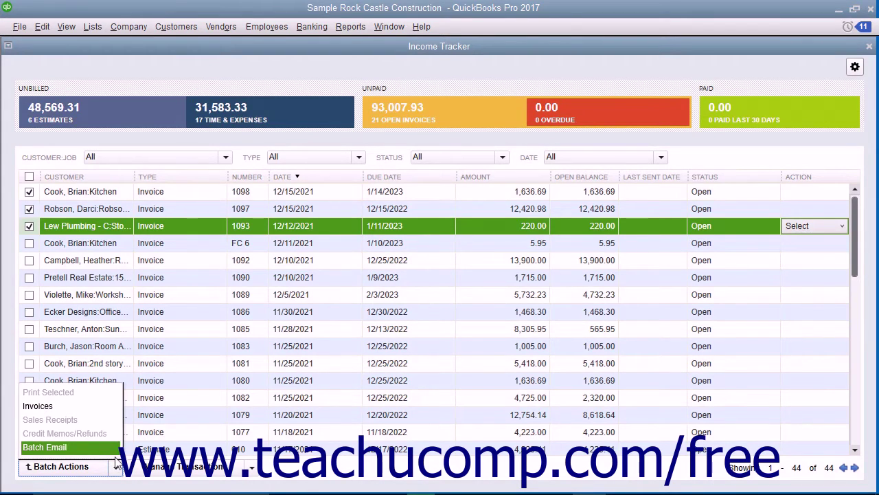
pyautogui.click(117, 476)
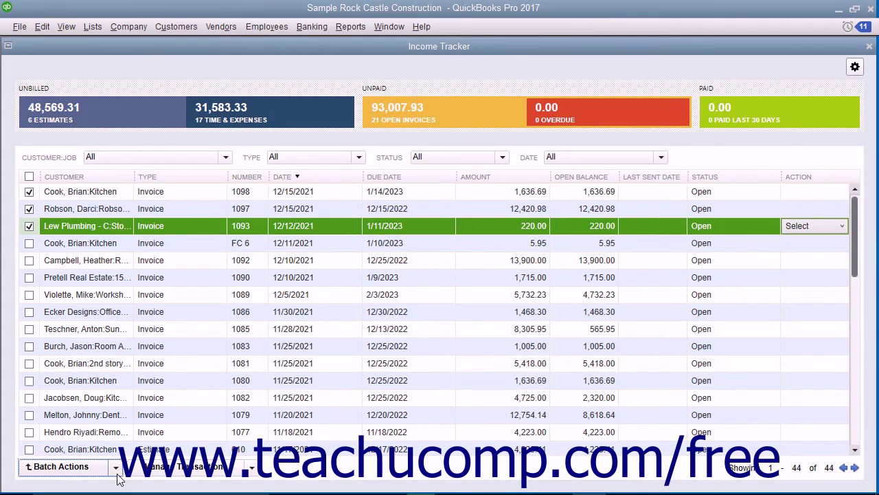
pyautogui.click(29, 226)
# Uncheck invoice 1097, open Cook, Brian:Kitchen invoice 1098, then close it
pyautogui.click(29, 210)
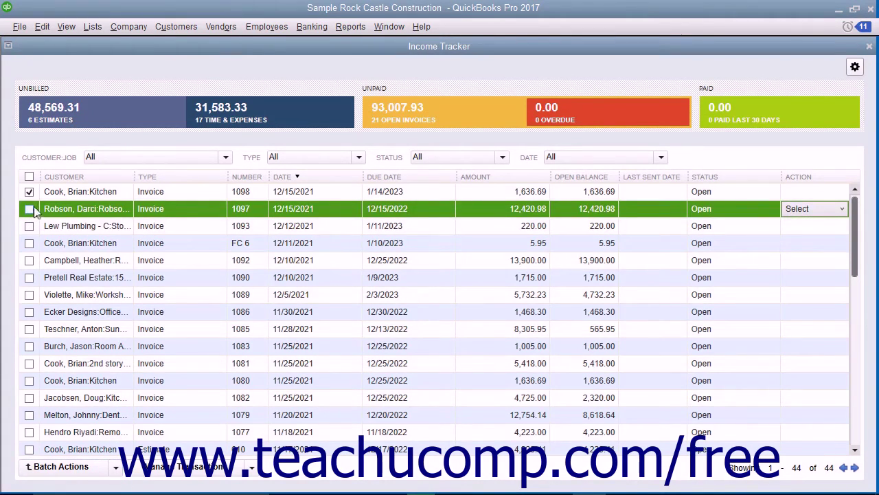
pyautogui.click(81, 193)
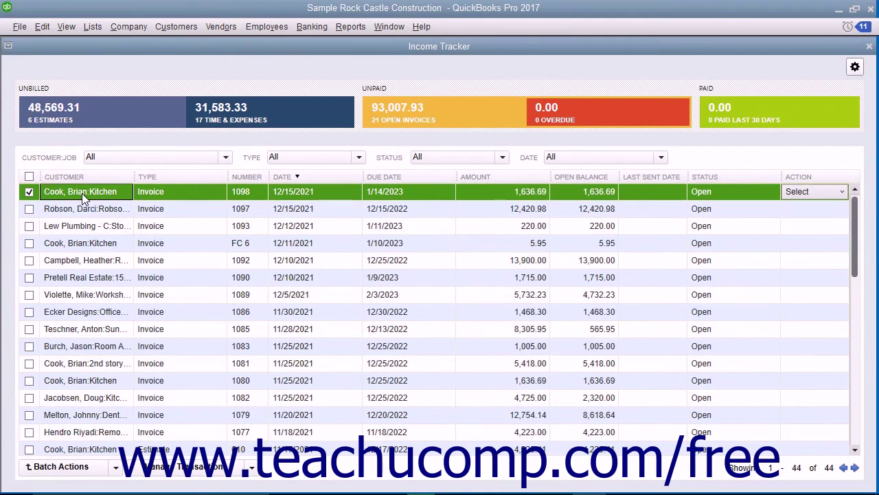
pyautogui.doubleClick(82, 193)
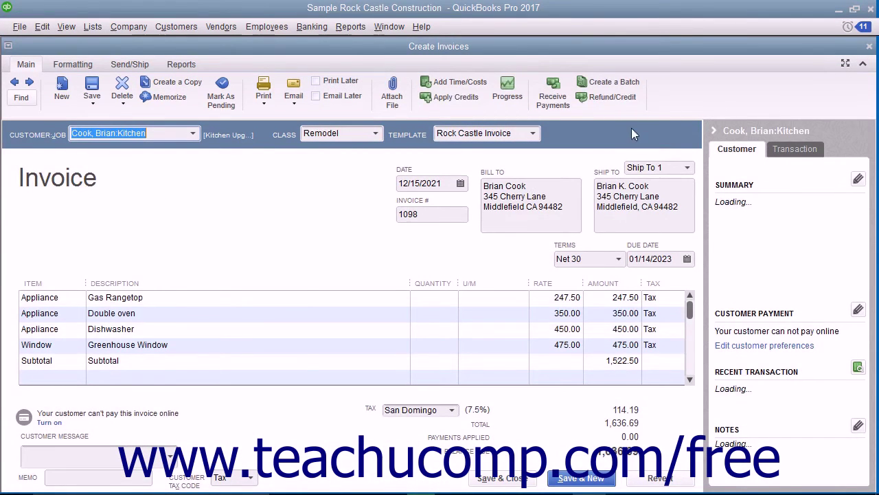
pyautogui.press('Escape')
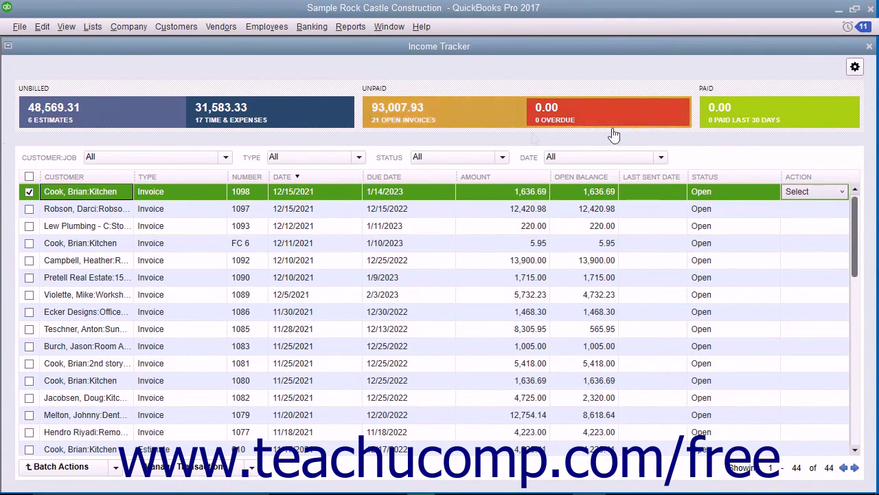
pyautogui.click(87, 194)
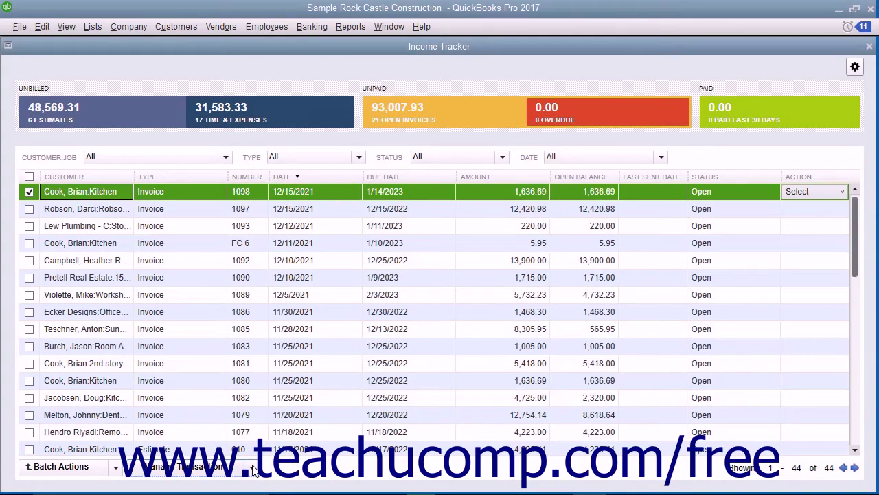
pyautogui.click(253, 467)
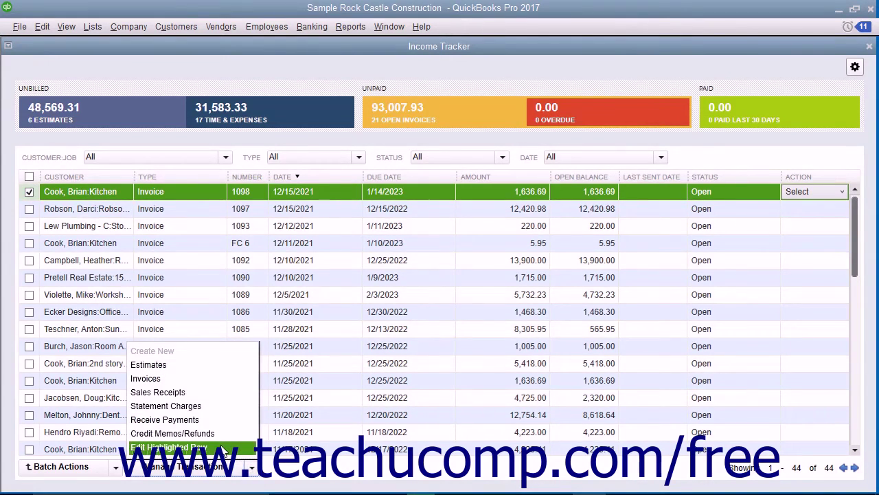
pyautogui.click(222, 449)
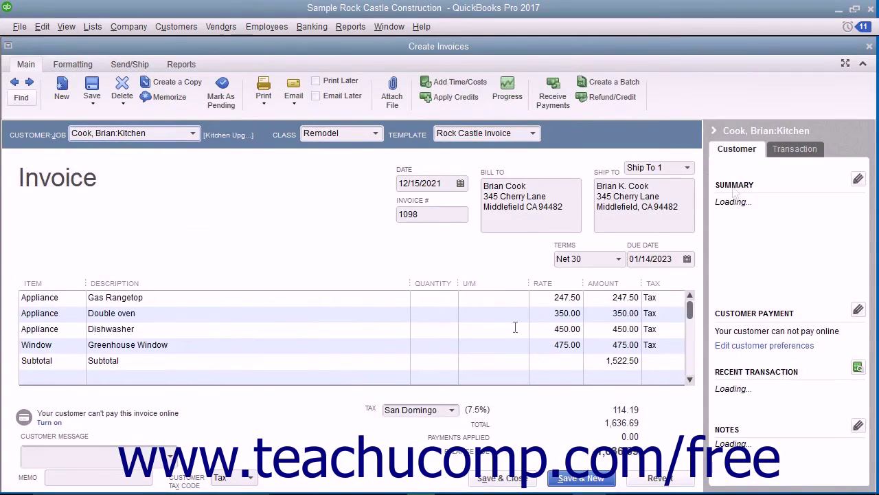
pyautogui.click(869, 46)
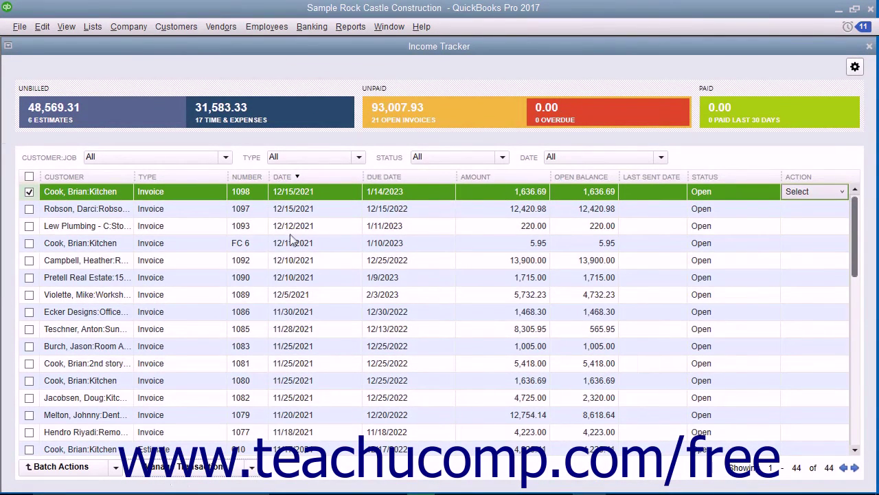
# Create new blank invoice 1100 via Manage Transactions > Create New > Invoices
pyautogui.click(251, 468)
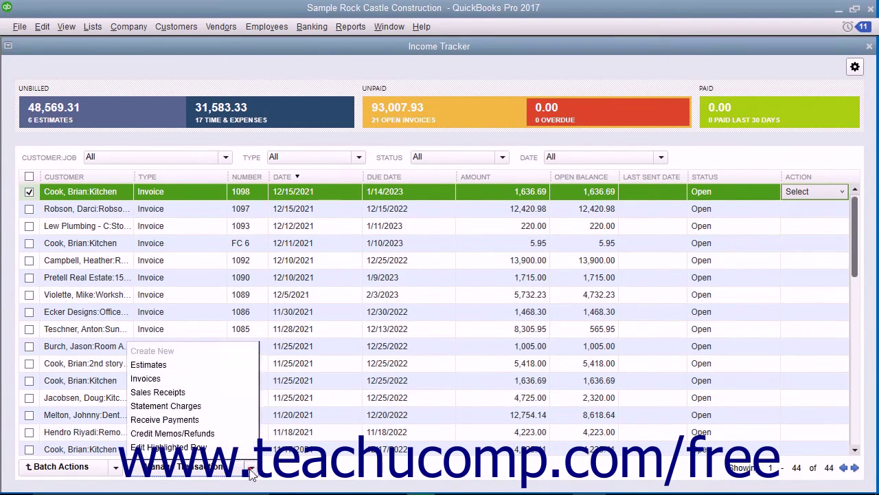
pyautogui.click(192, 383)
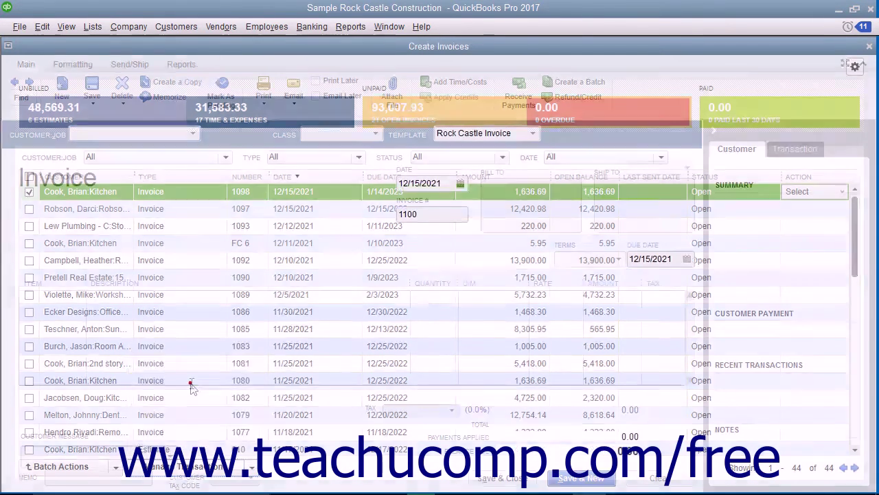